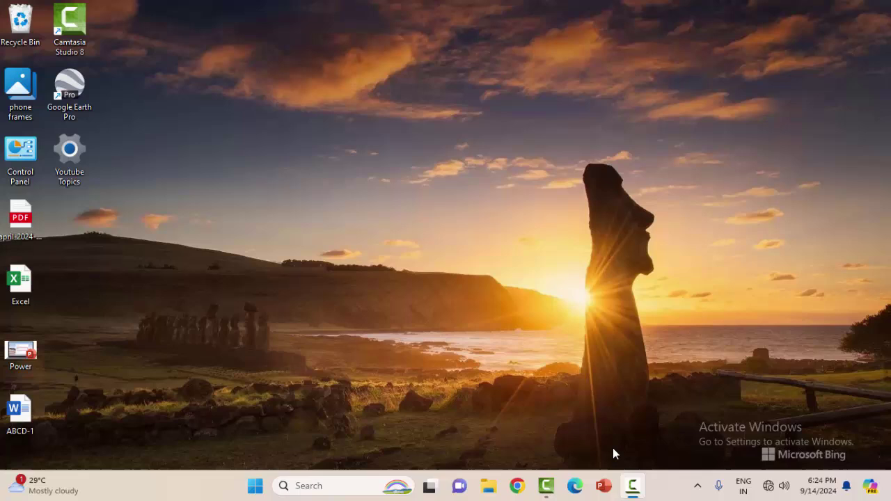
Check the Wi-Fi connection status in the list of available networks and dismiss the list
left_click(772, 485)
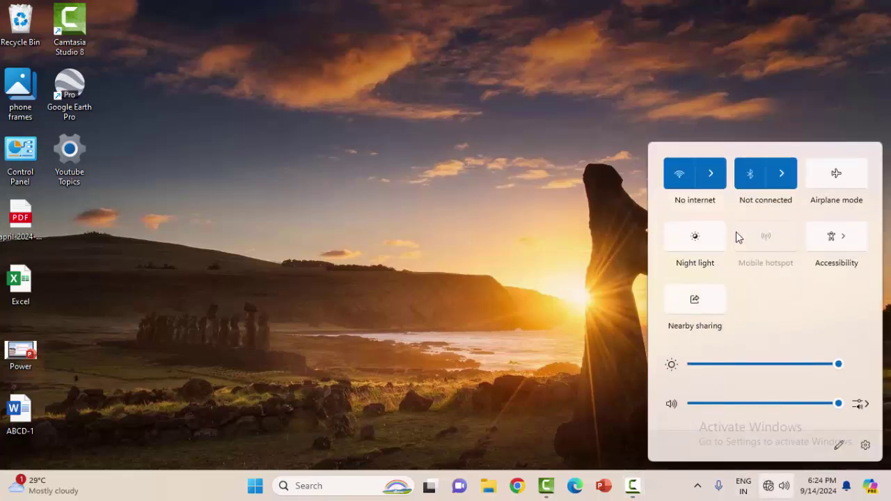
left_click(711, 175)
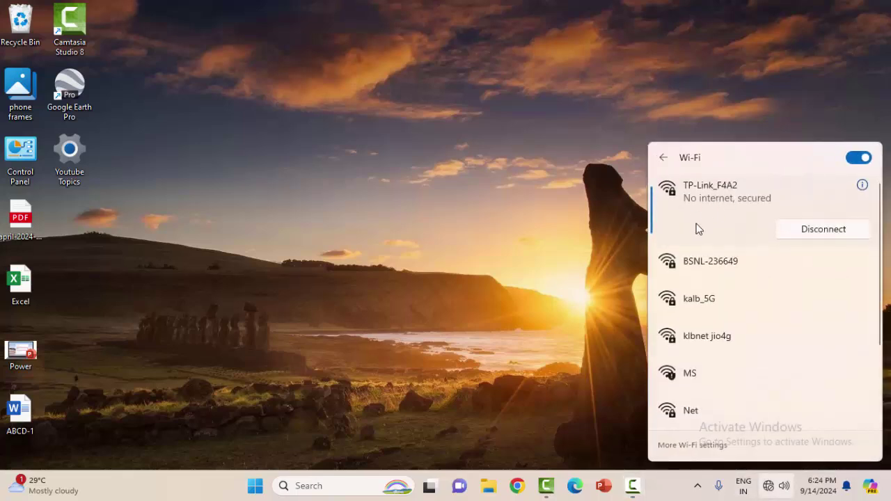
left_click(543, 257)
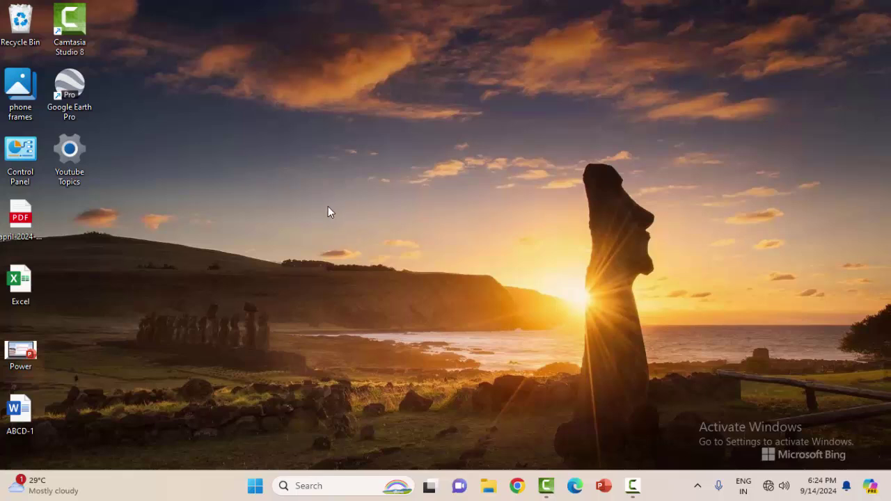
Review the VPN and Proxy pages of the Network & internet settings, then close Settings
left_click(255, 486)
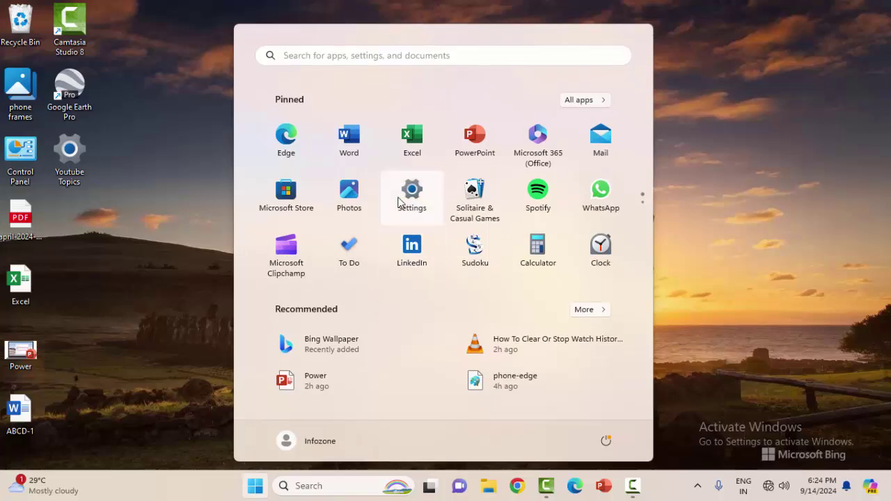
key("super+i")
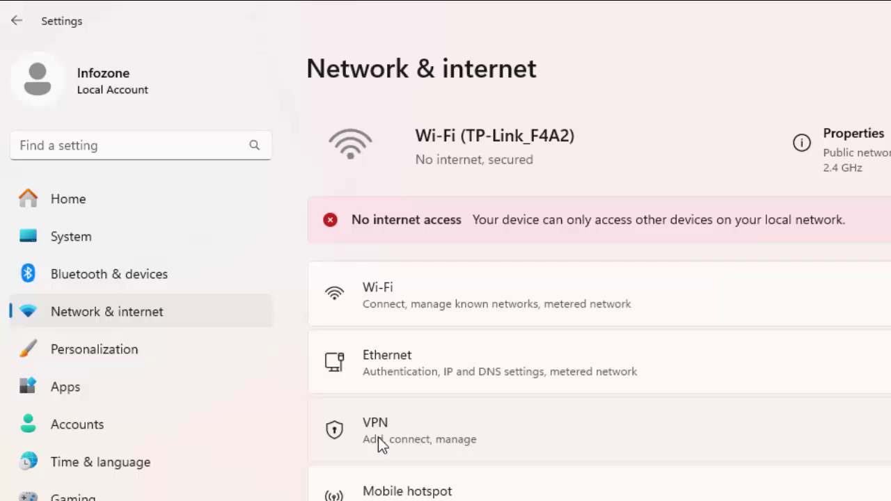
left_click(378, 437)
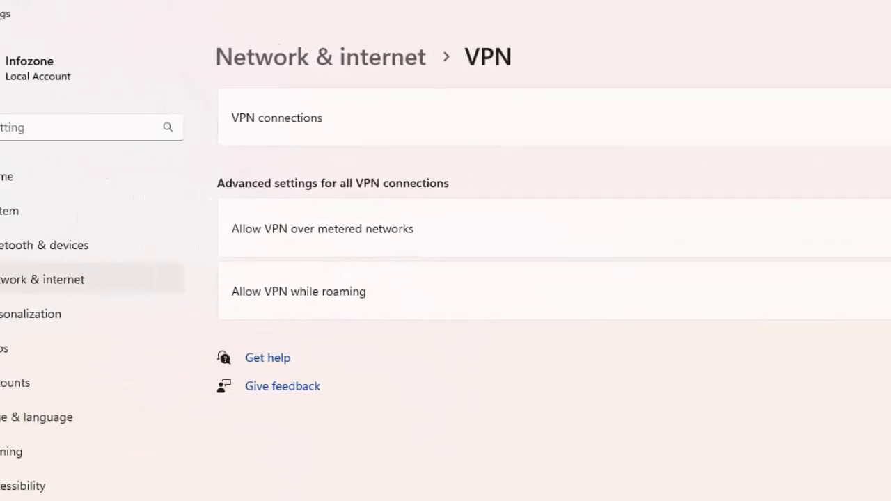
left_click(14, 19)
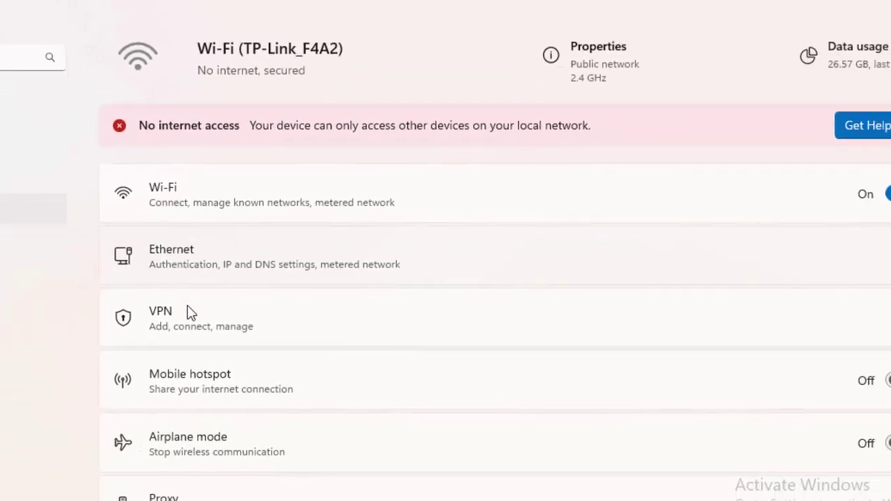
left_click(83, 466)
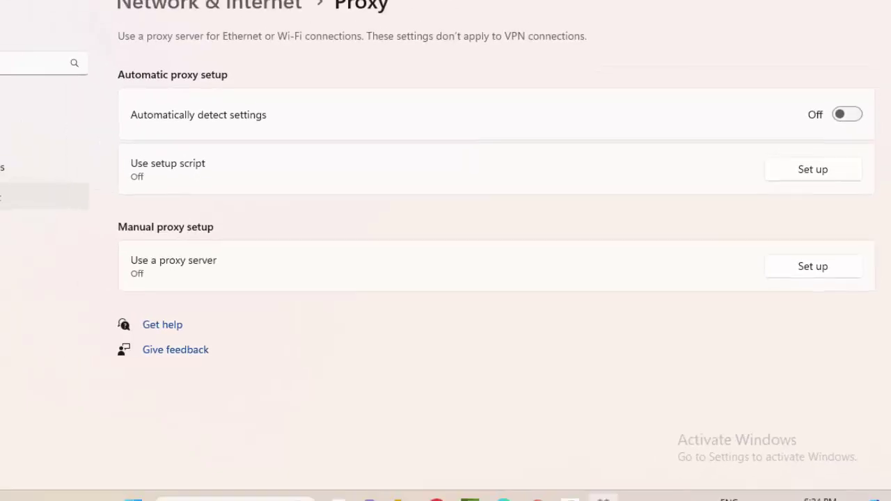
left_click(870, 9)
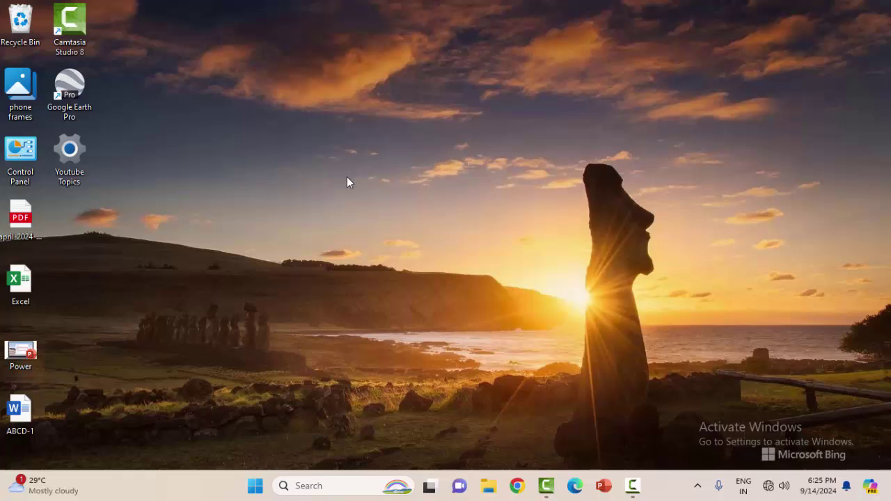
Search for command prompt and run Command Prompt as administrator
left_click(255, 486)
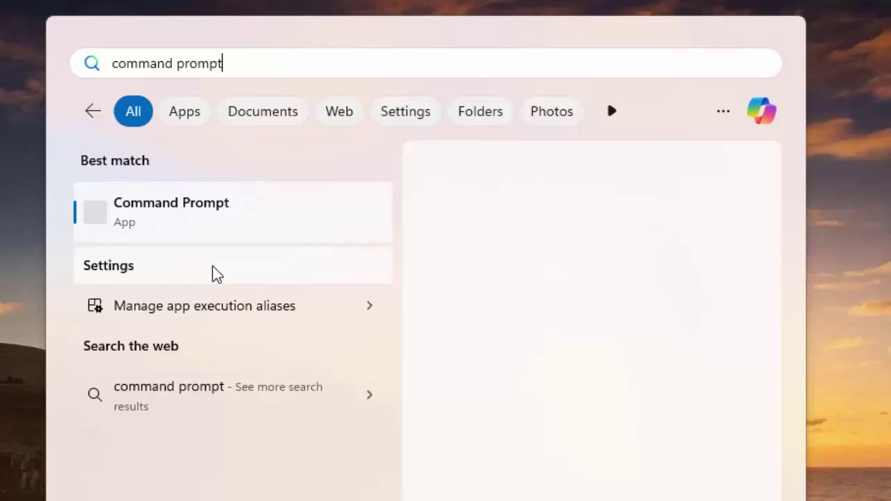
right_click(190, 228)
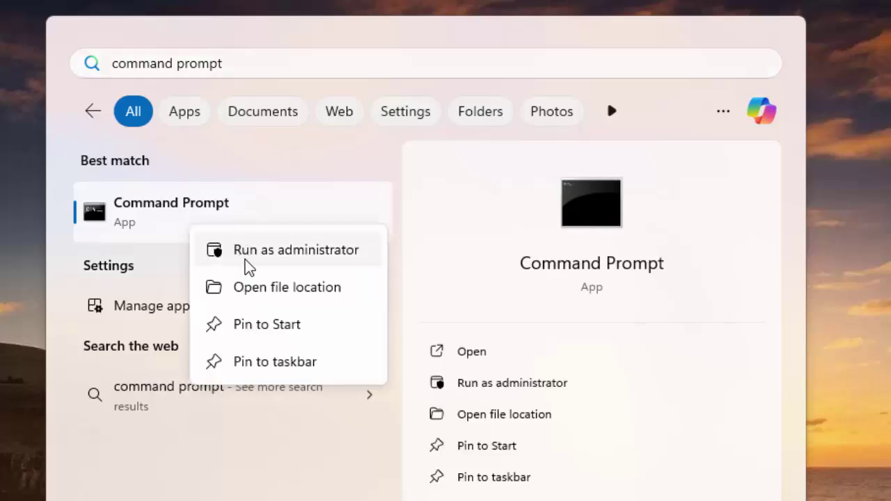
left_click(287, 251)
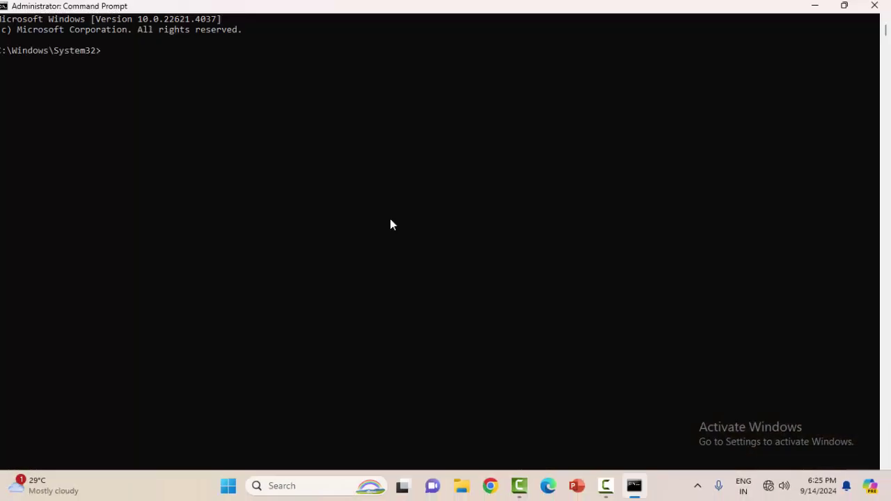
Release the current IP address by running ipconfig /release
type("ipconfig /")
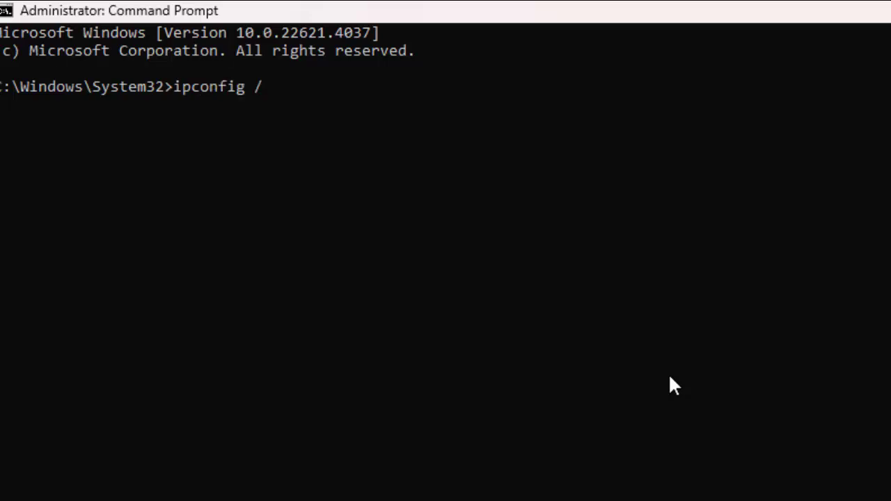
type("release")
scroll(807, 273, "up", 1)
key("Return")
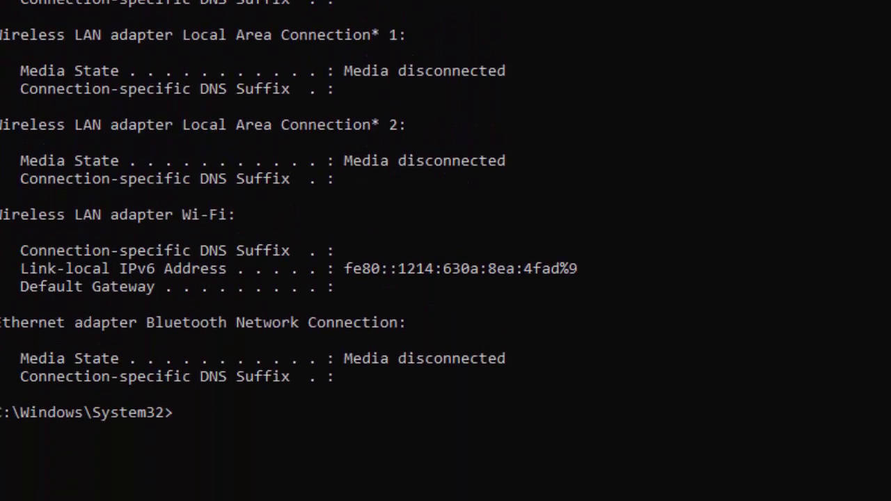
Flush the DNS resolver cache with ipconfig /flushdns and renew the IP address with ipconfig /renew
type("ipconfi")
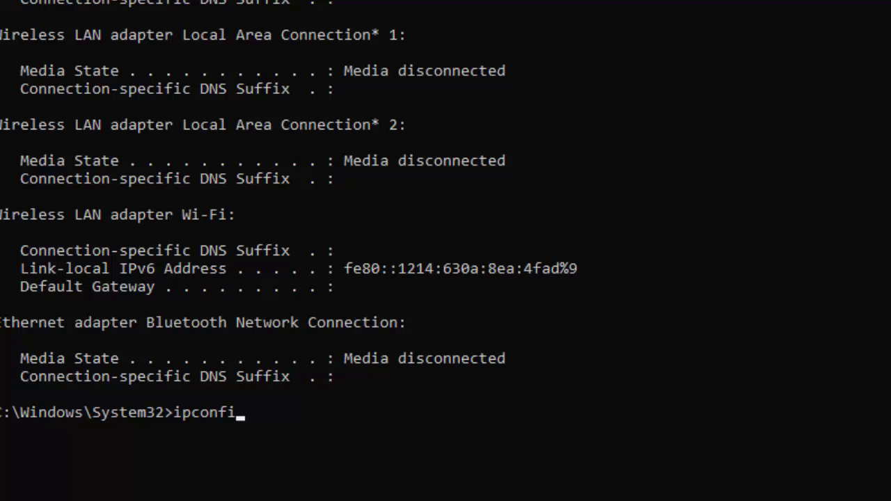
type("g /flushdns")
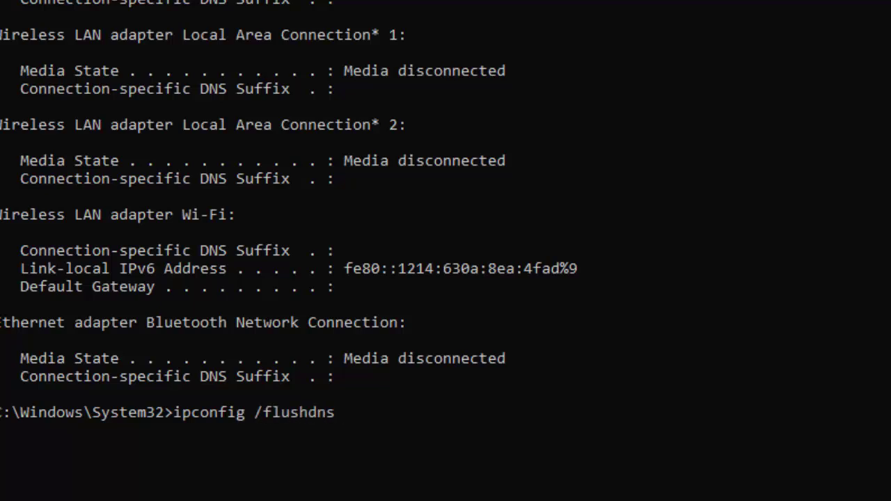
key("Return")
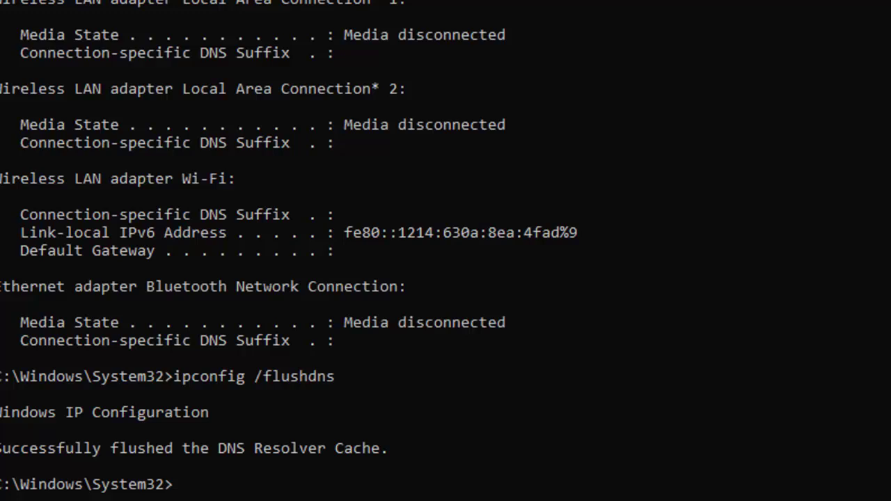
type("ipconfig")
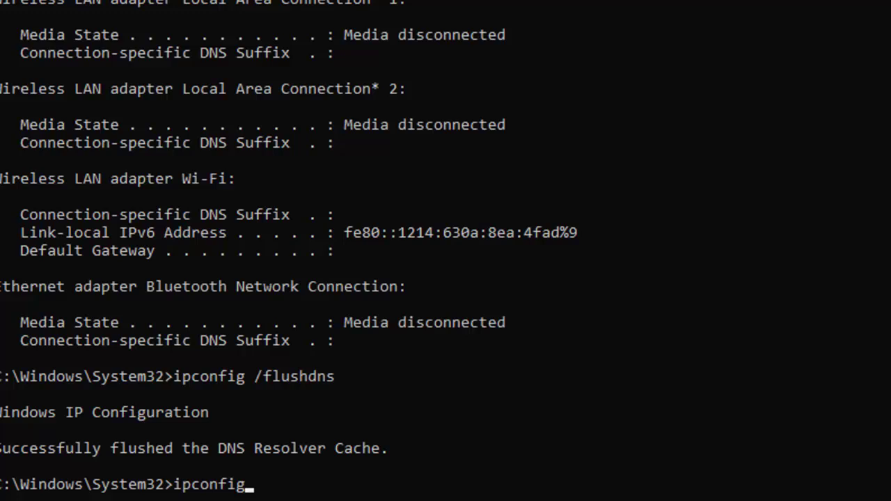
type(" /renew")
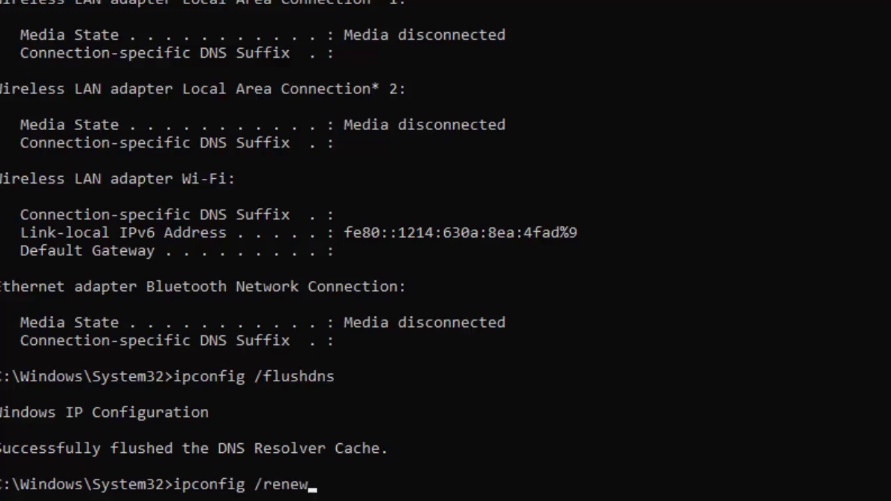
key("Return")
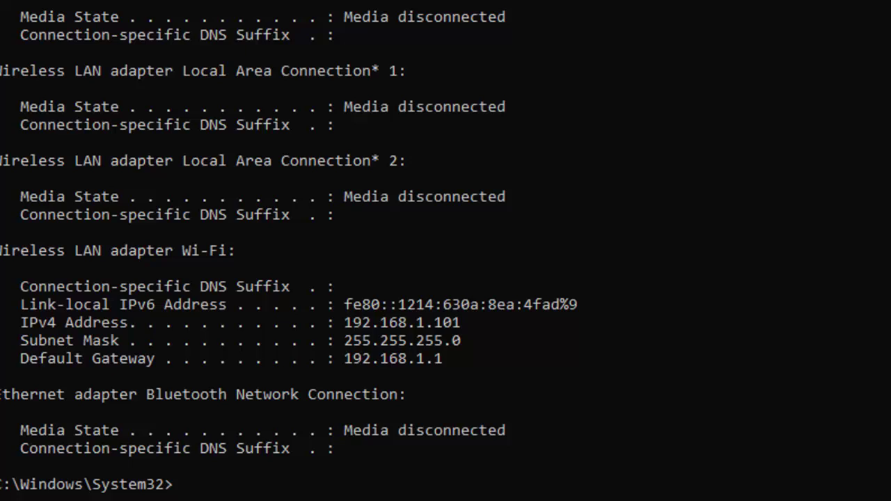
Reset the TCP/IP stack with netsh int ip reset and Winsock with netsh winsock reset, and close Command Prompt
type("netsh int")
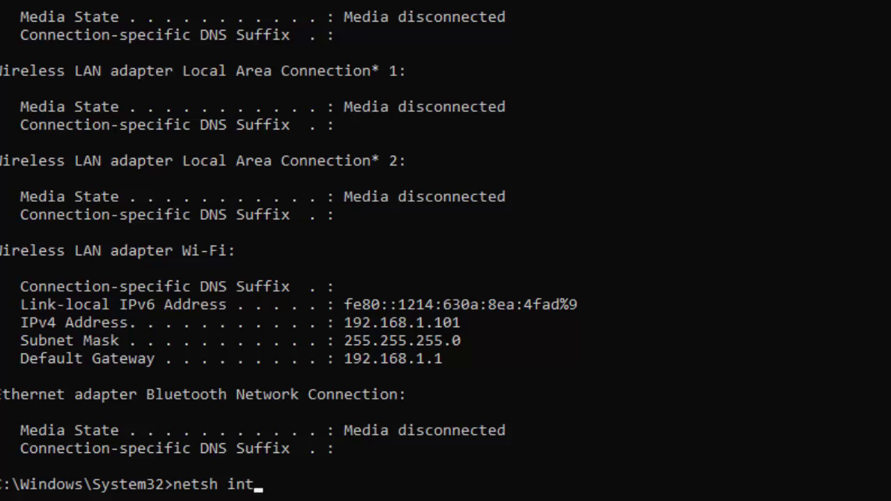
type(" ip reset")
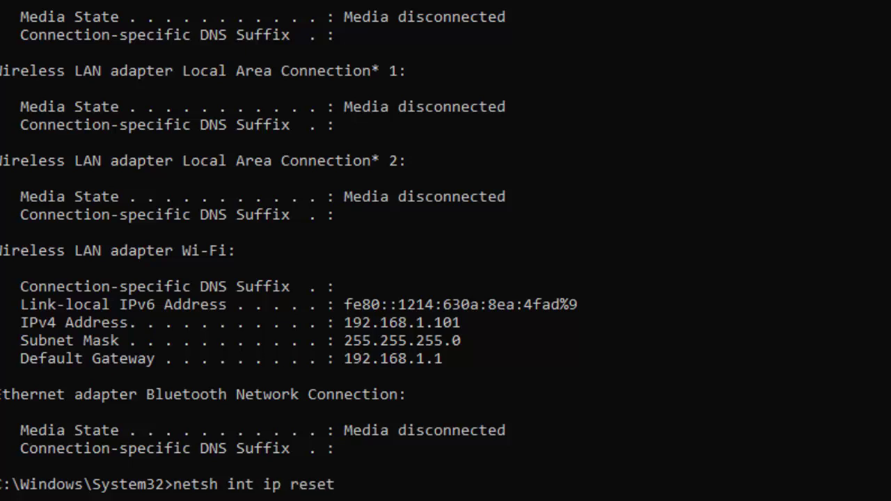
key("Return")
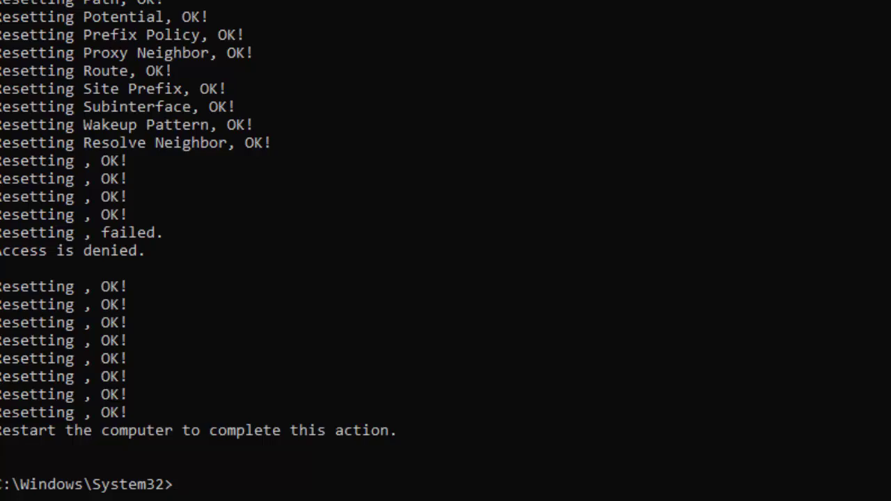
type("netsh winsock re")
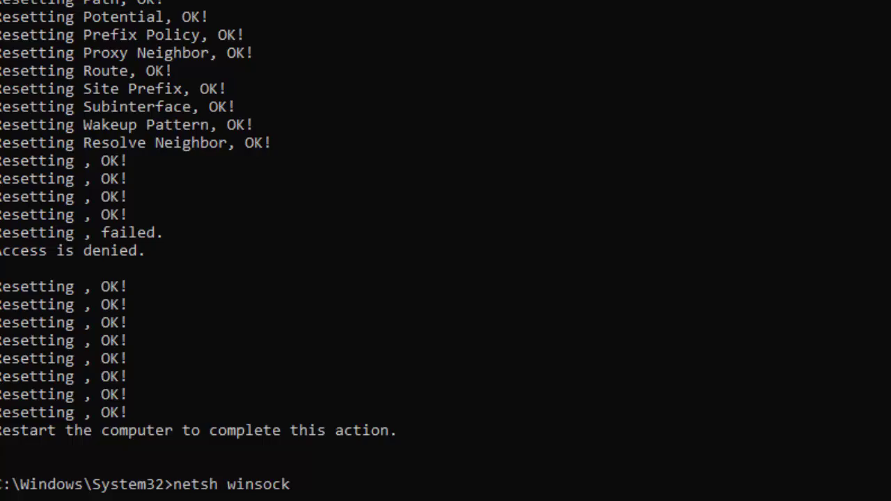
type("set")
key("Return")
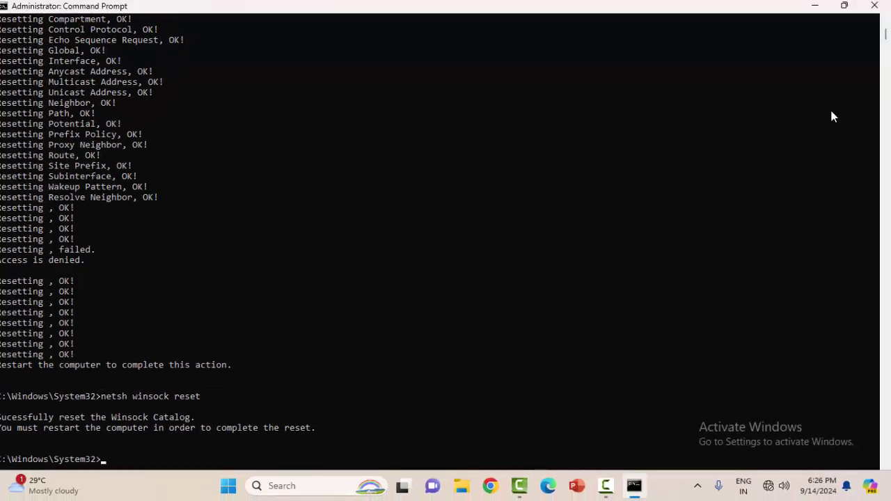
left_click(874, 6)
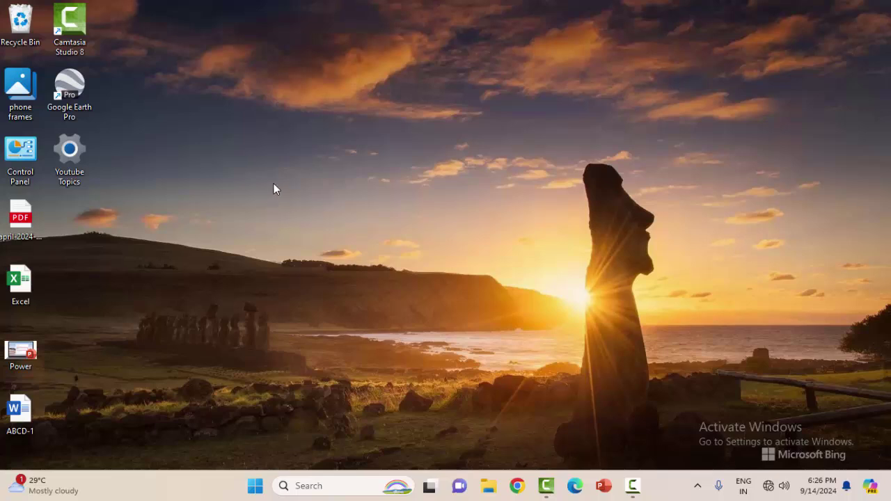
Open the Installed apps page in Settings and search the apps for office
left_click(255, 485)
left_click(418, 205)
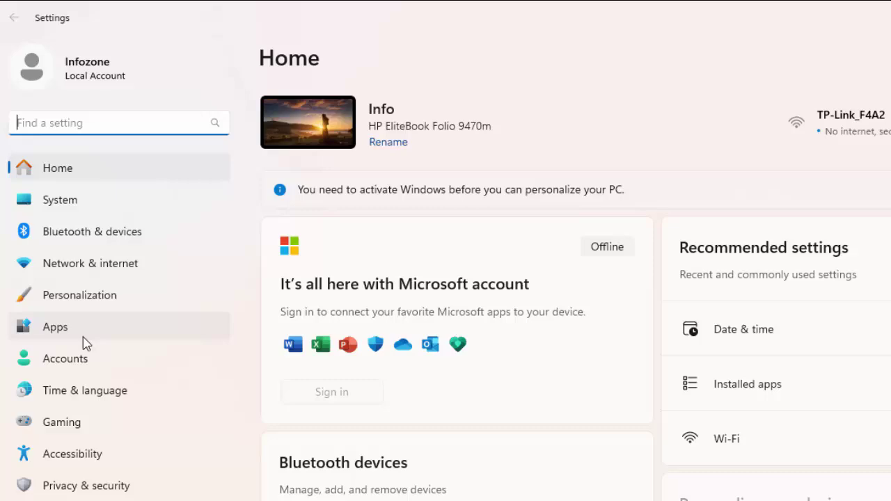
left_click(73, 390)
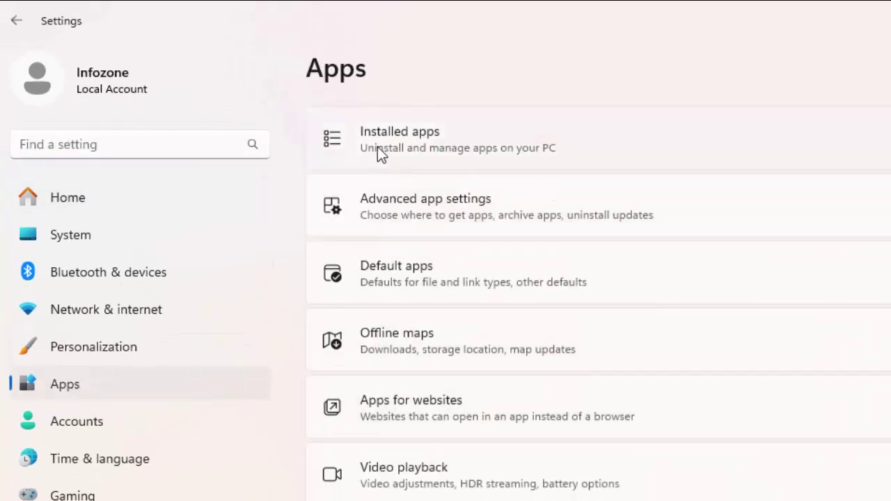
left_click(412, 117)
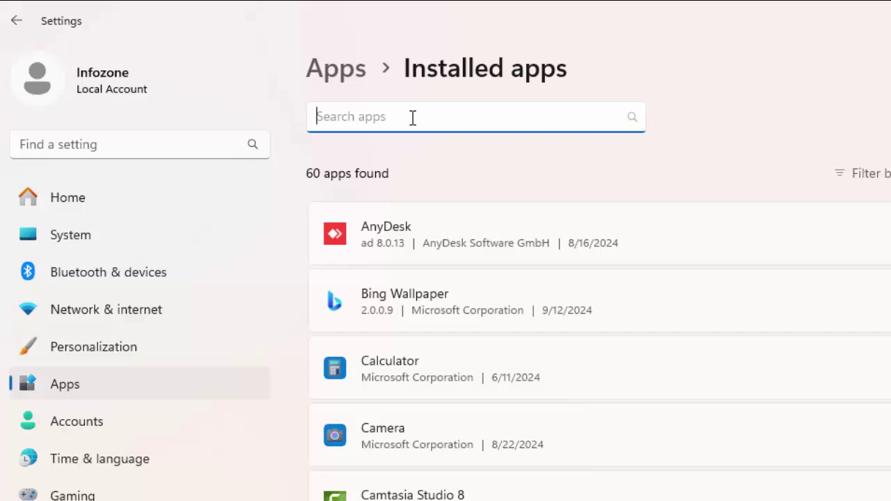
type("office")
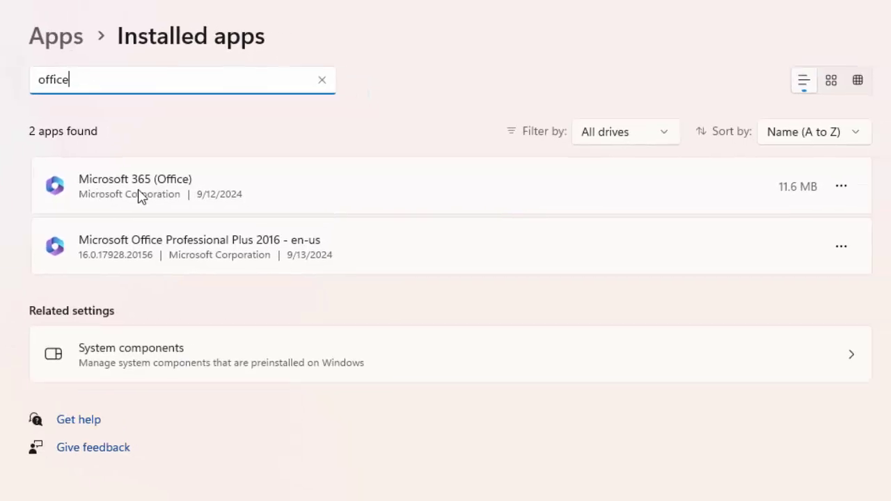
Reset Microsoft 365 (Office) from its advanced options, confirm deleting its app data, and close Settings
left_click(844, 187)
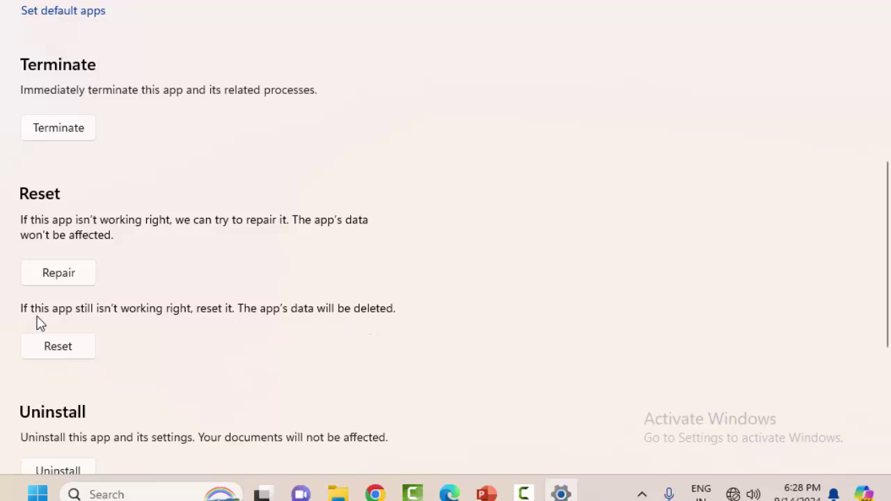
left_click(60, 354)
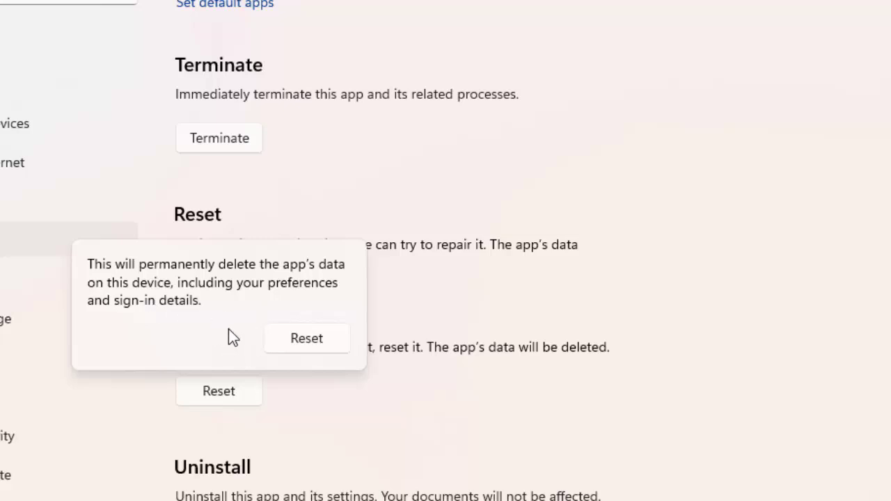
left_click(316, 345)
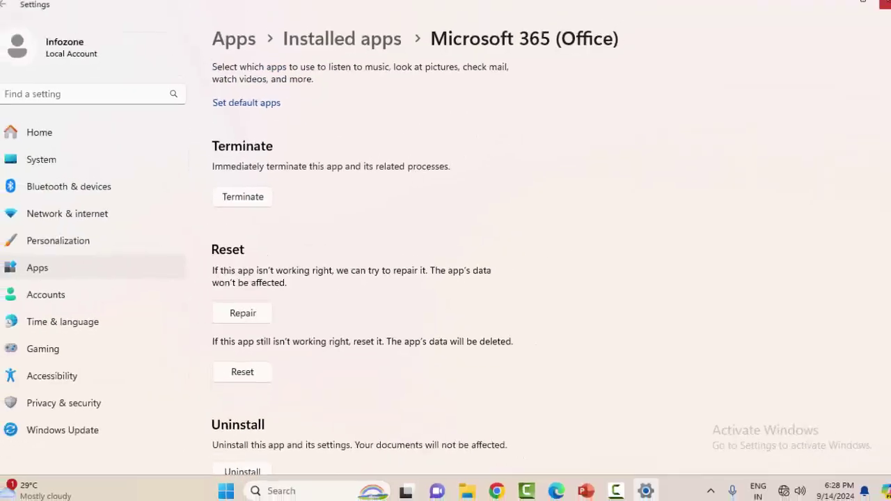
key("alt+F4")
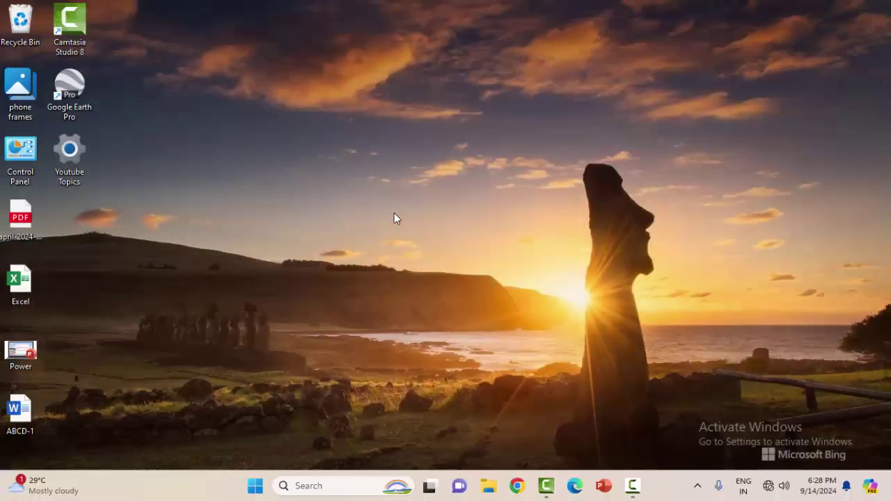